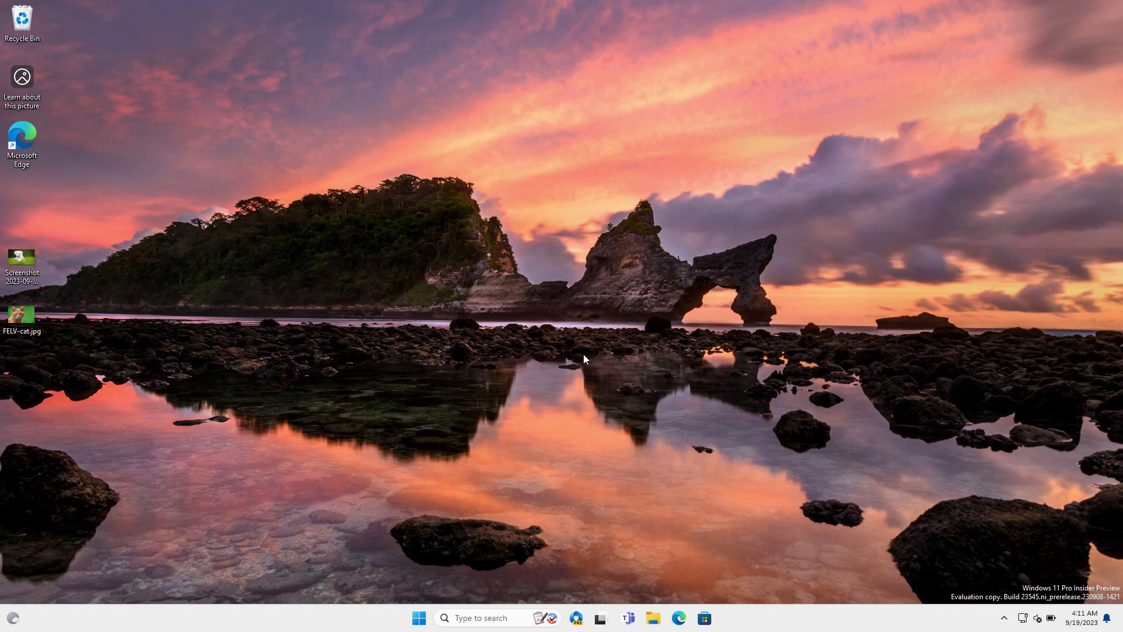
# Launch Paint from the Windows search and check its version number on the settings page
pyautogui.click(493, 617)
pyautogui.write('mspai')
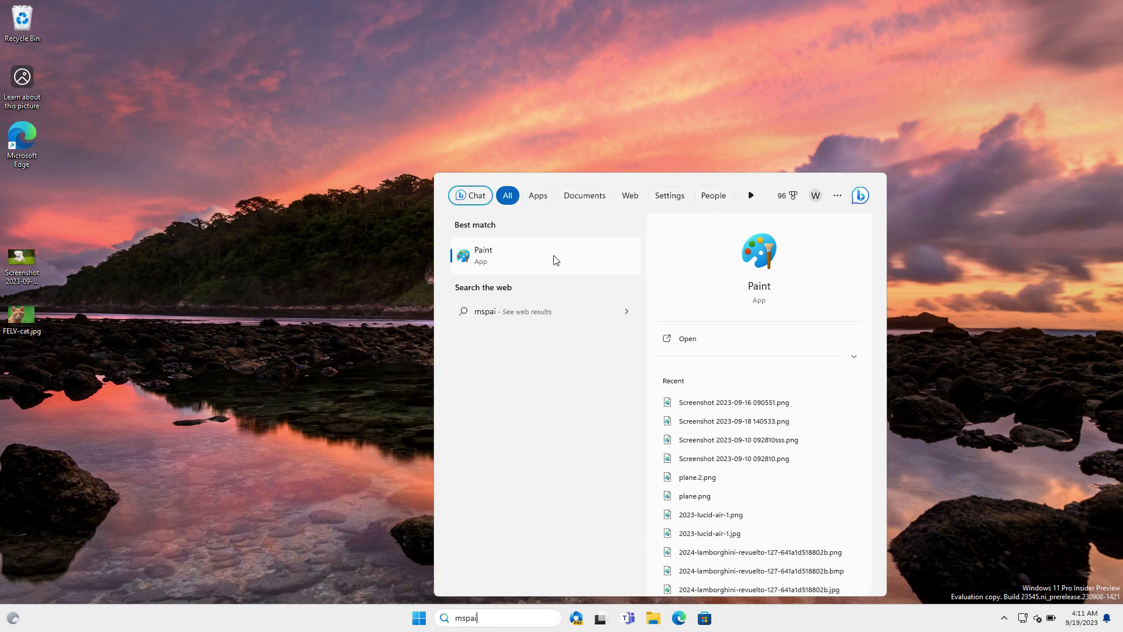
pyautogui.click(554, 258)
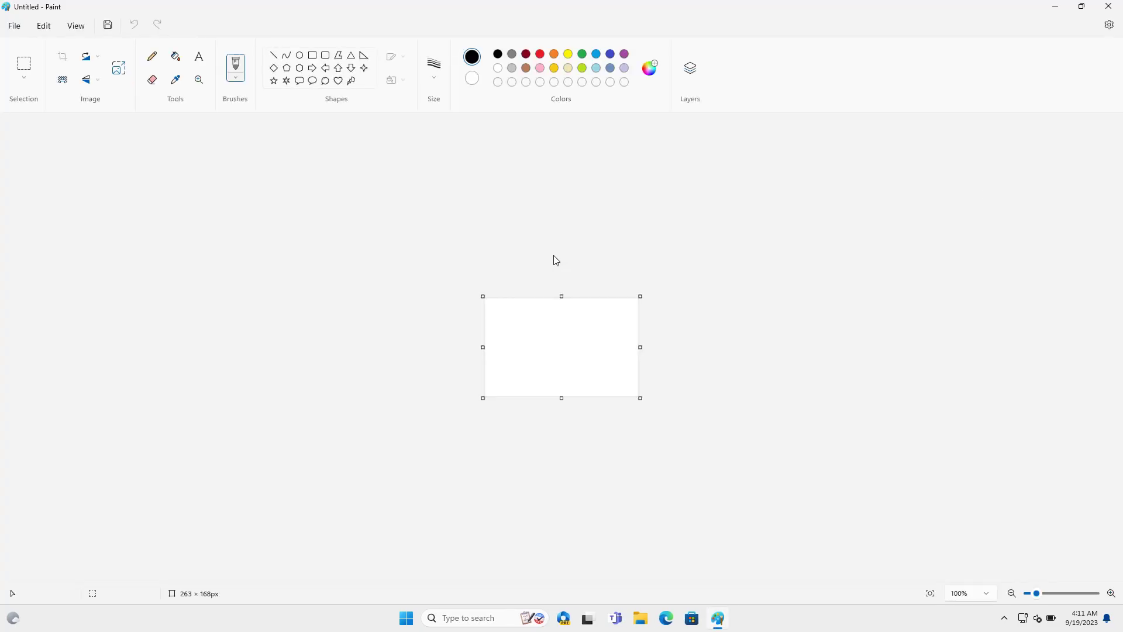
pyautogui.click(1109, 27)
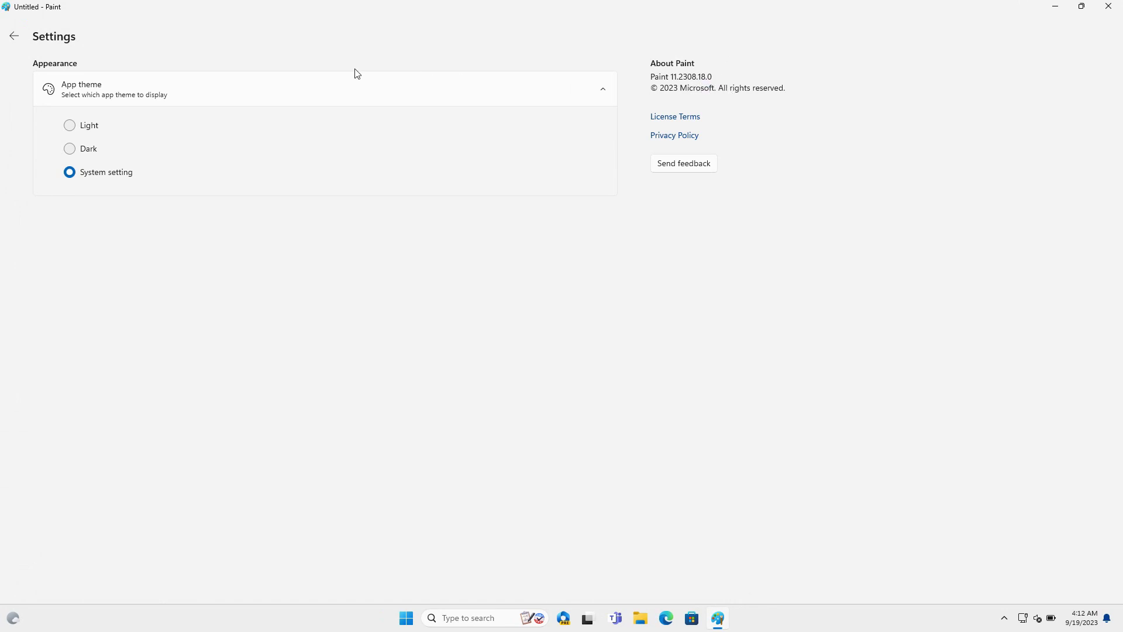
pyautogui.click(14, 36)
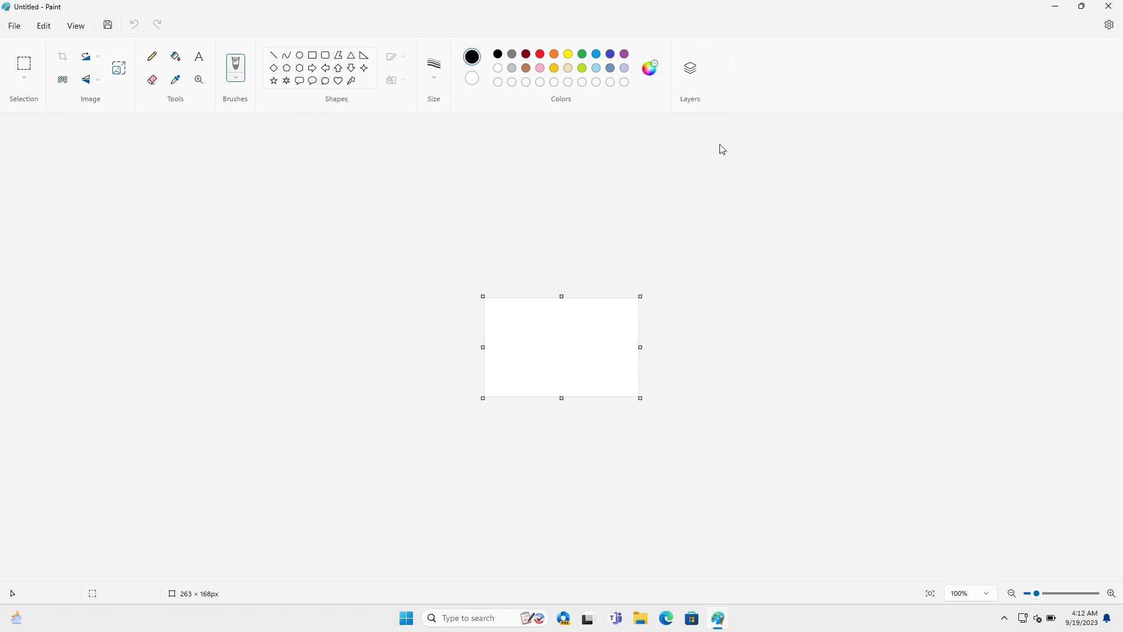
# Show the layers of the blank canvas and add three new empty layers
pyautogui.click(699, 80)
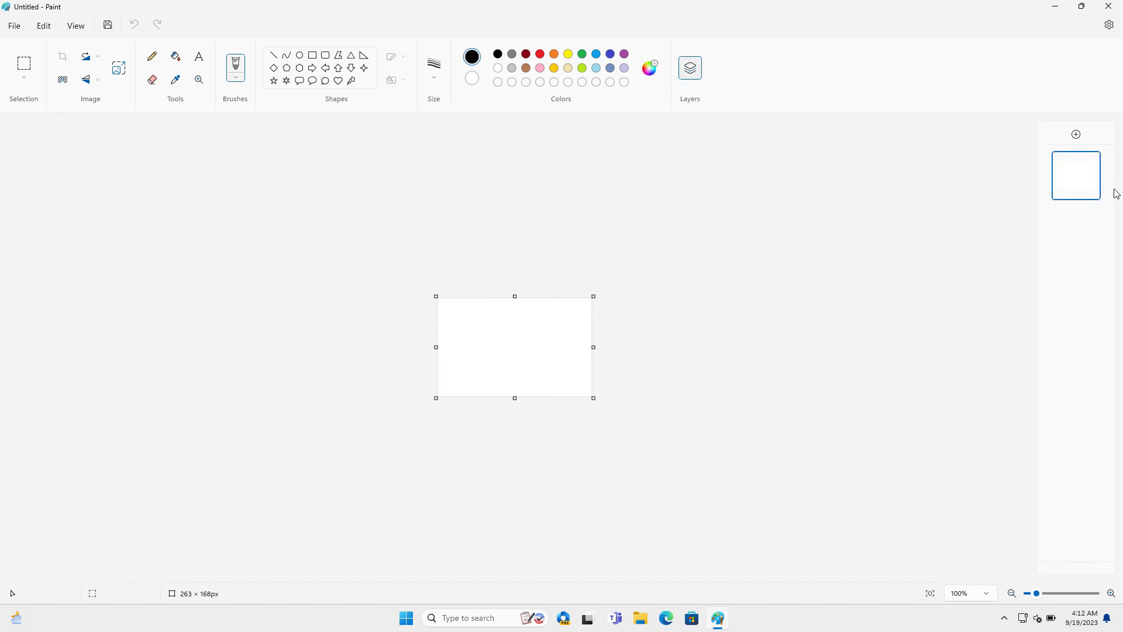
pyautogui.moveTo(1078, 205)
pyautogui.click(1076, 136)
pyautogui.click(1076, 136)
pyautogui.click(1076, 136)
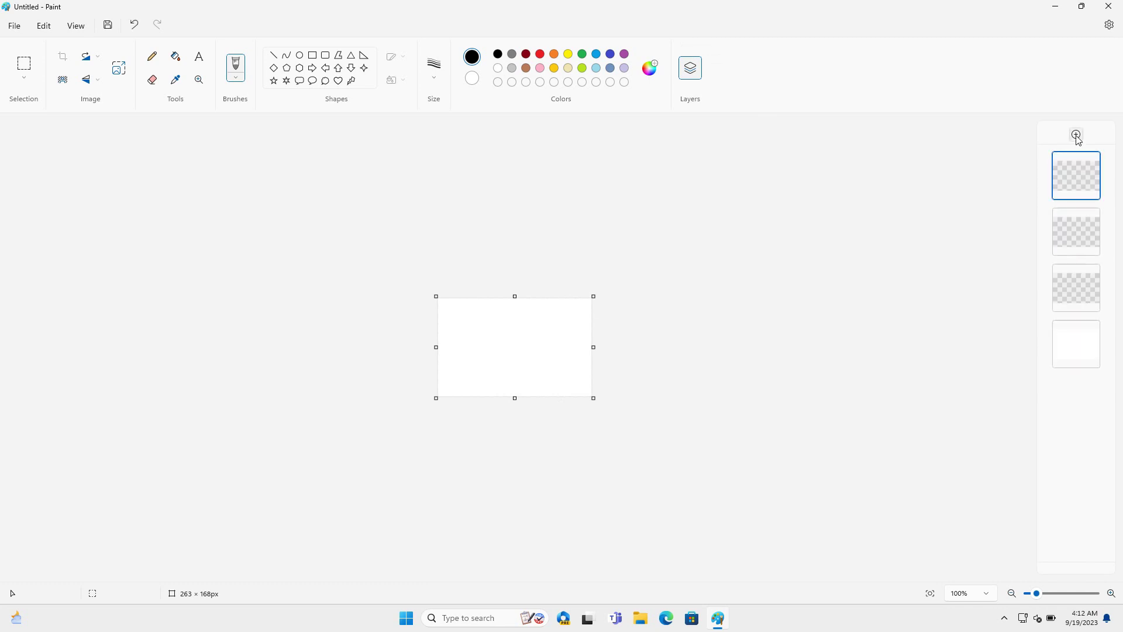
# Delete the white background layer and the surplus empty layers until a single transparent layer is left
pyautogui.rightClick(1080, 351)
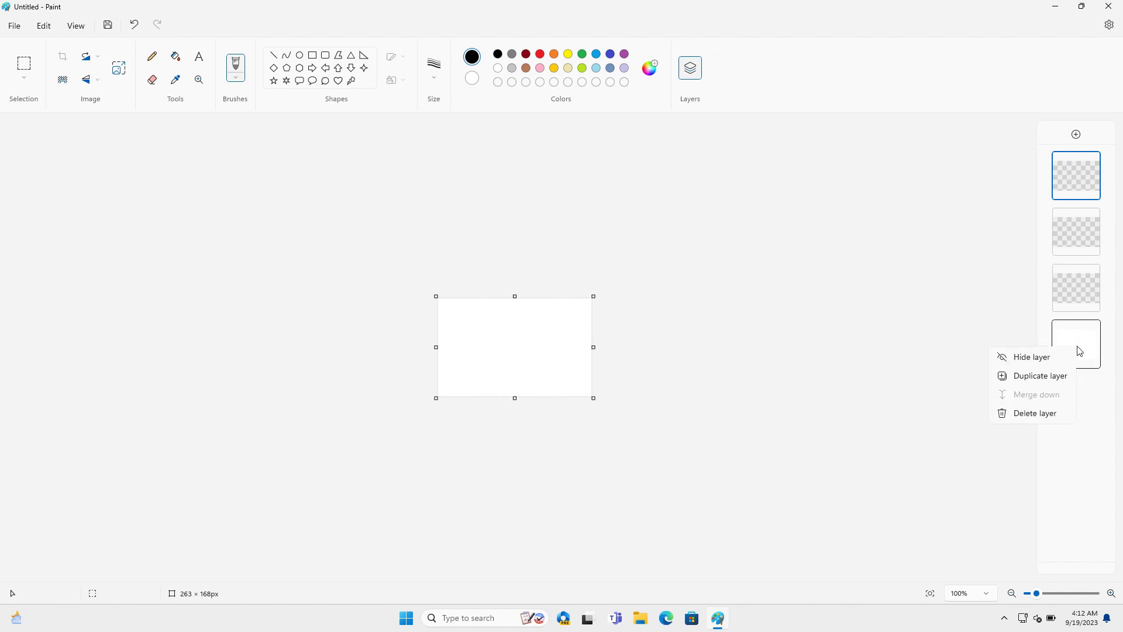
pyautogui.click(1059, 419)
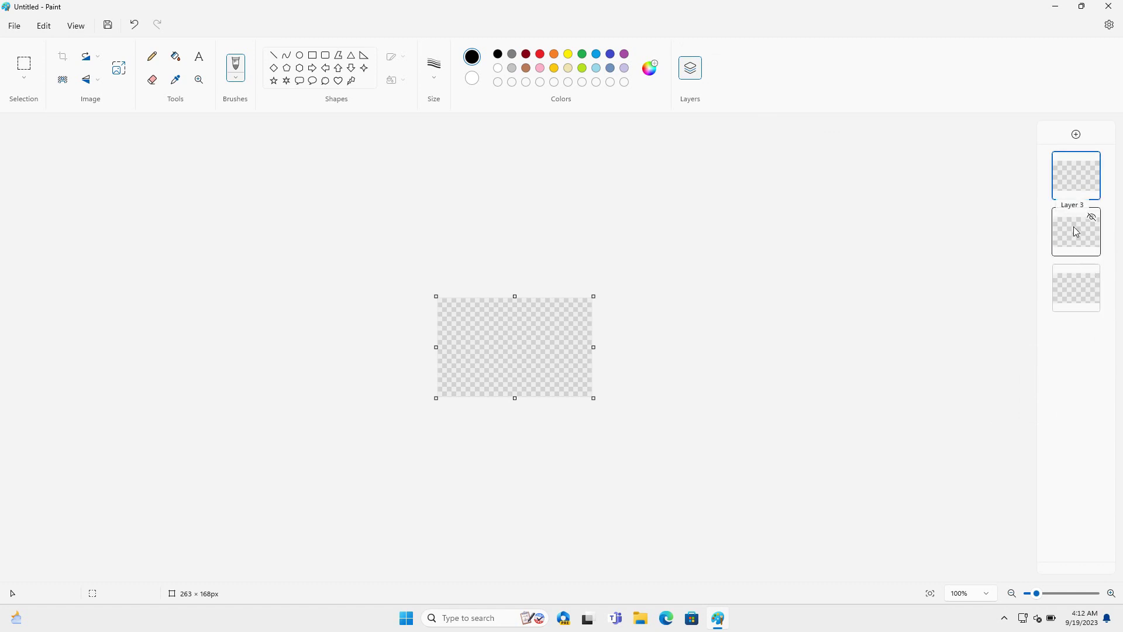
pyautogui.rightClick(1074, 177)
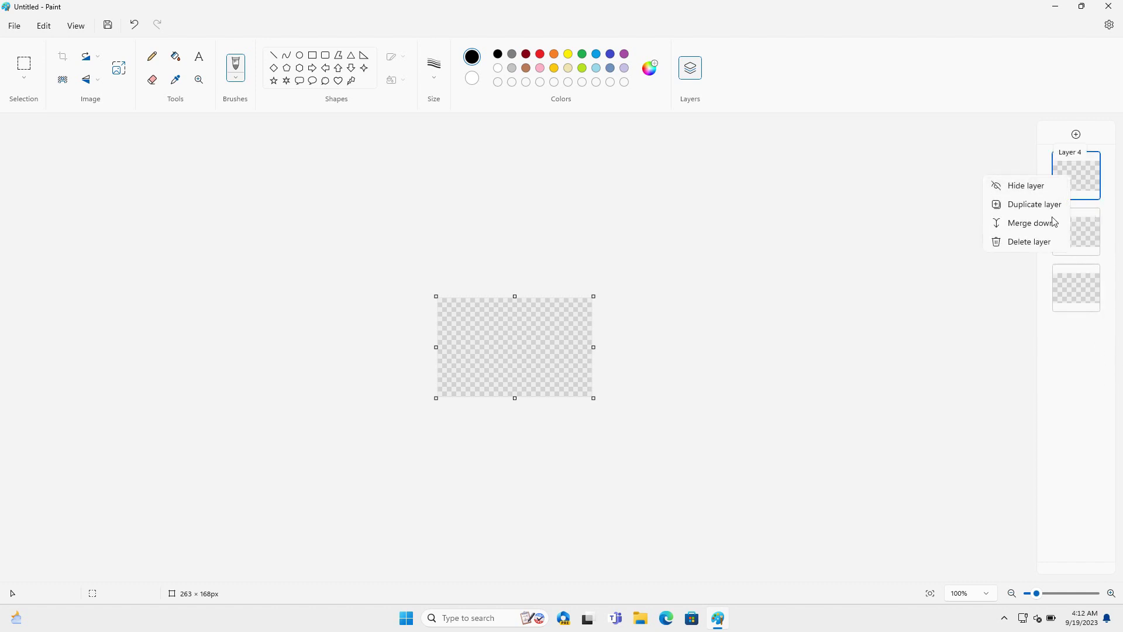
pyautogui.click(1049, 251)
pyautogui.click(7, 26)
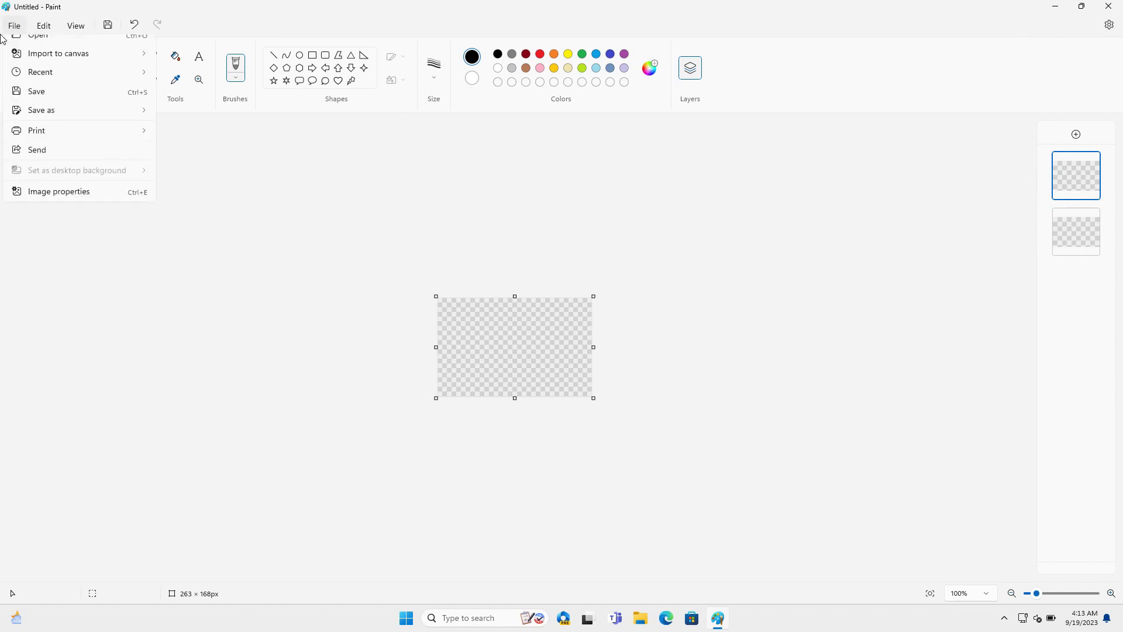
pyautogui.rightClick(1065, 186)
pyautogui.click(1080, 240)
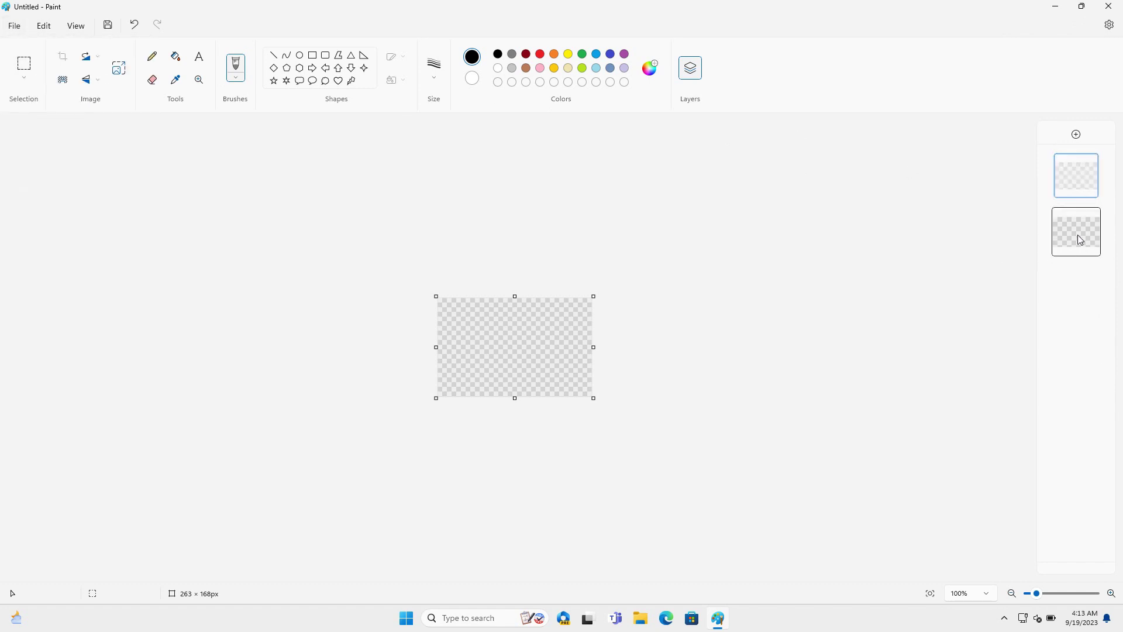
pyautogui.rightClick(1081, 192)
pyautogui.click(950, 162)
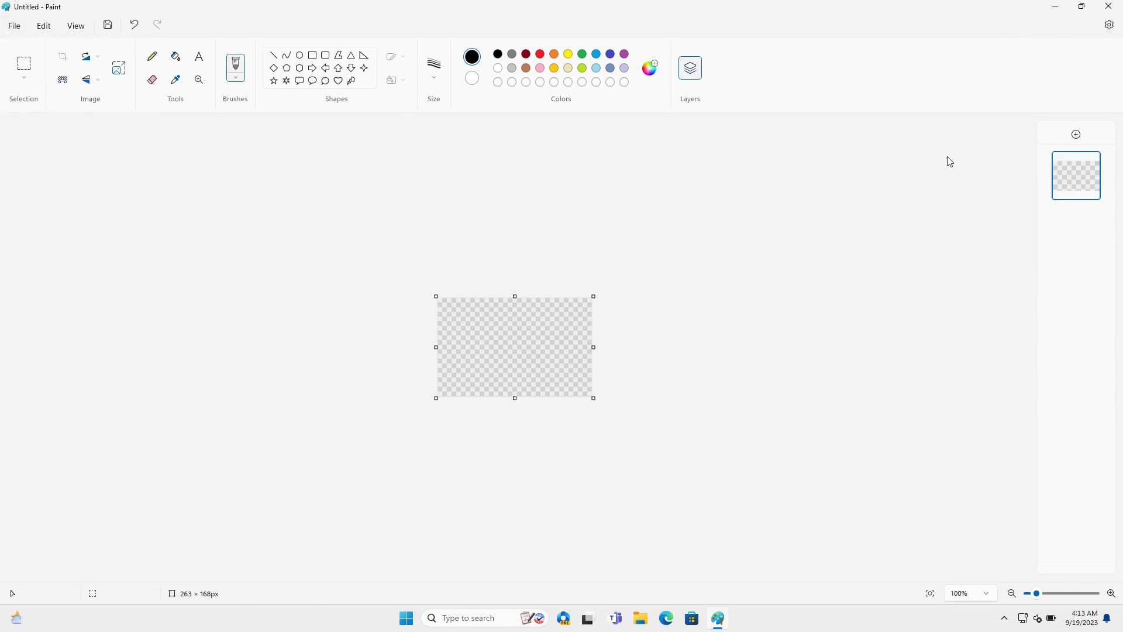
# Open FELV-cat.jpg from the Desktop and remove the green background around the cat
pyautogui.click(13, 26)
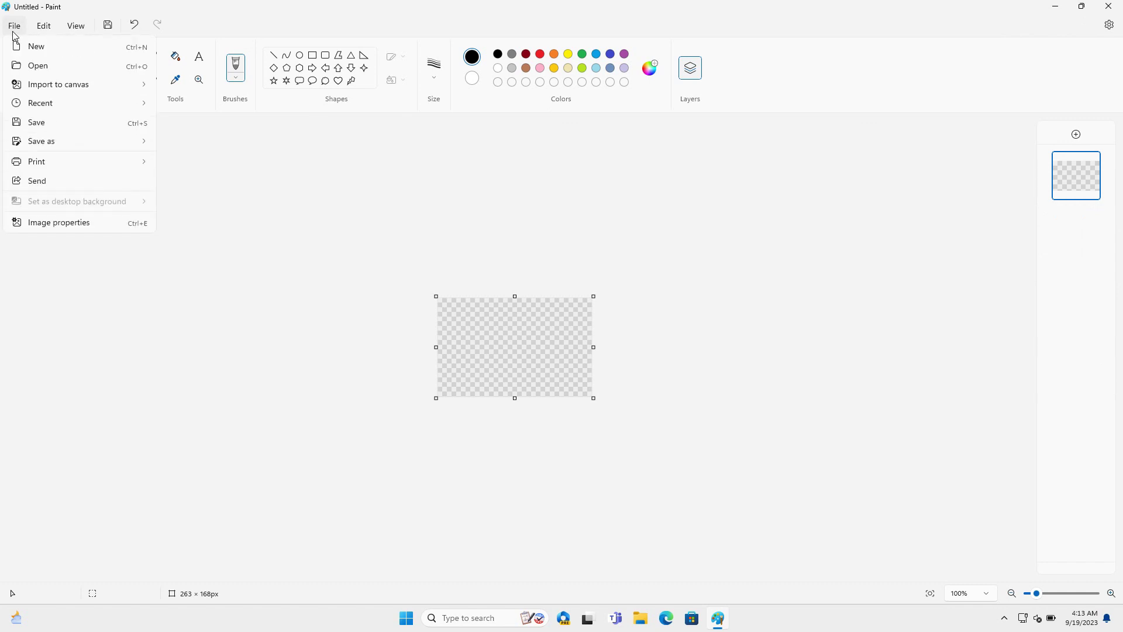
pyautogui.click(34, 66)
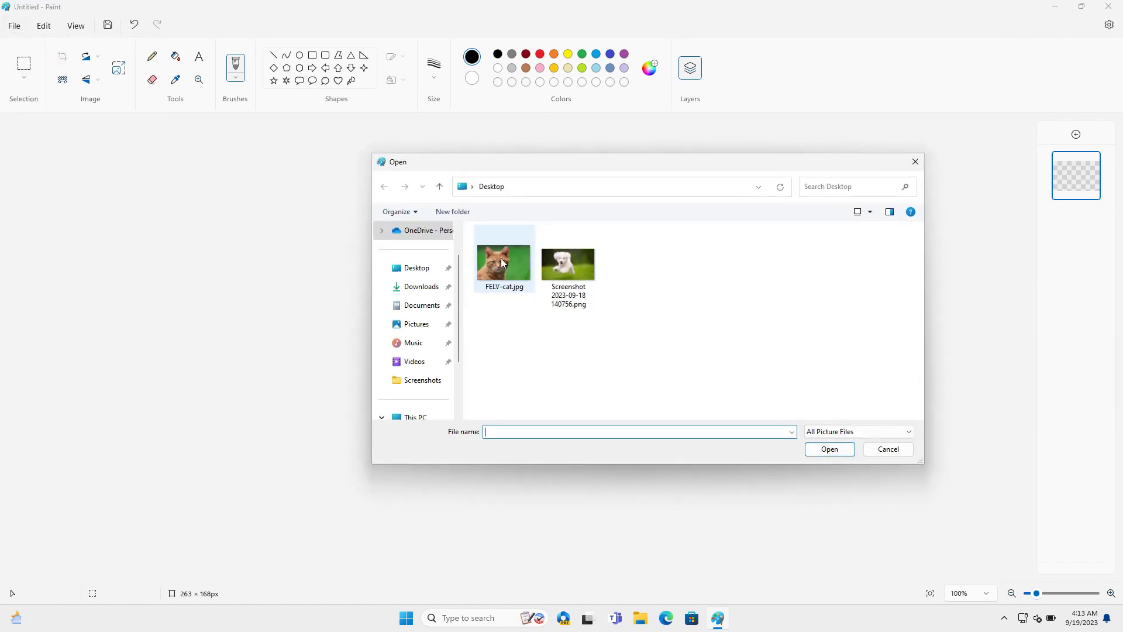
pyautogui.click(503, 271)
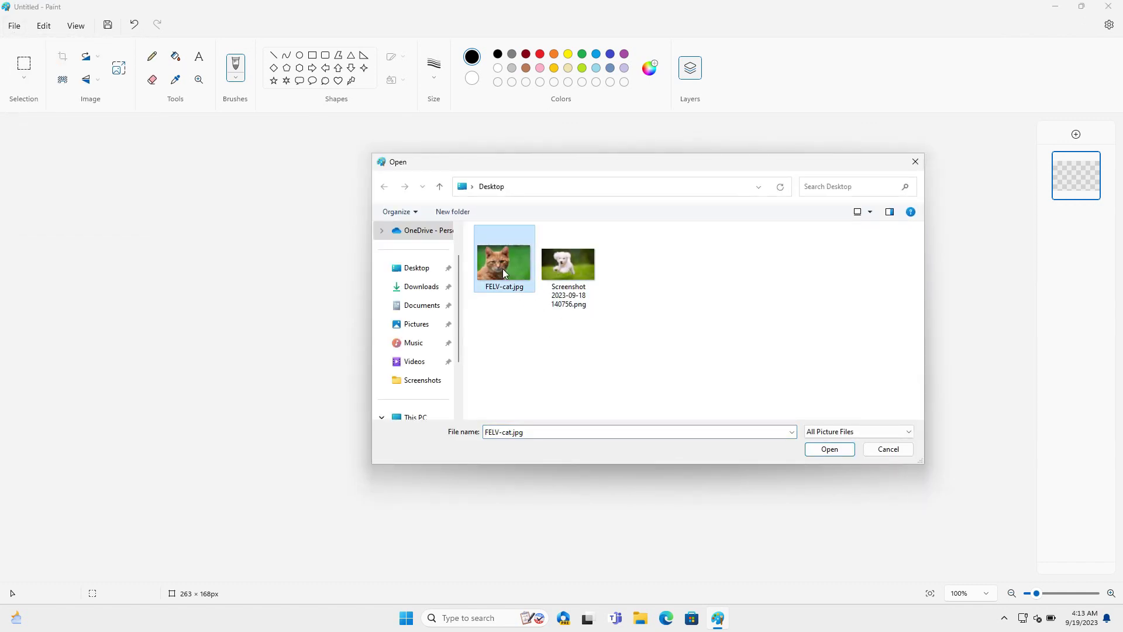
pyautogui.click(833, 452)
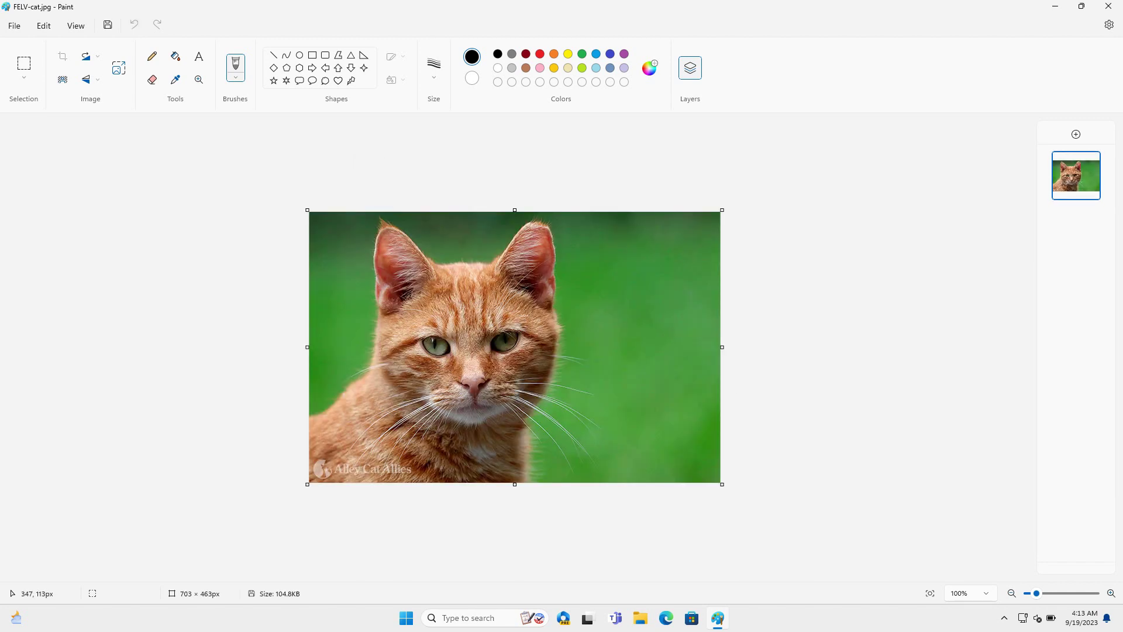
pyautogui.moveTo(1090, 193)
pyautogui.click(63, 80)
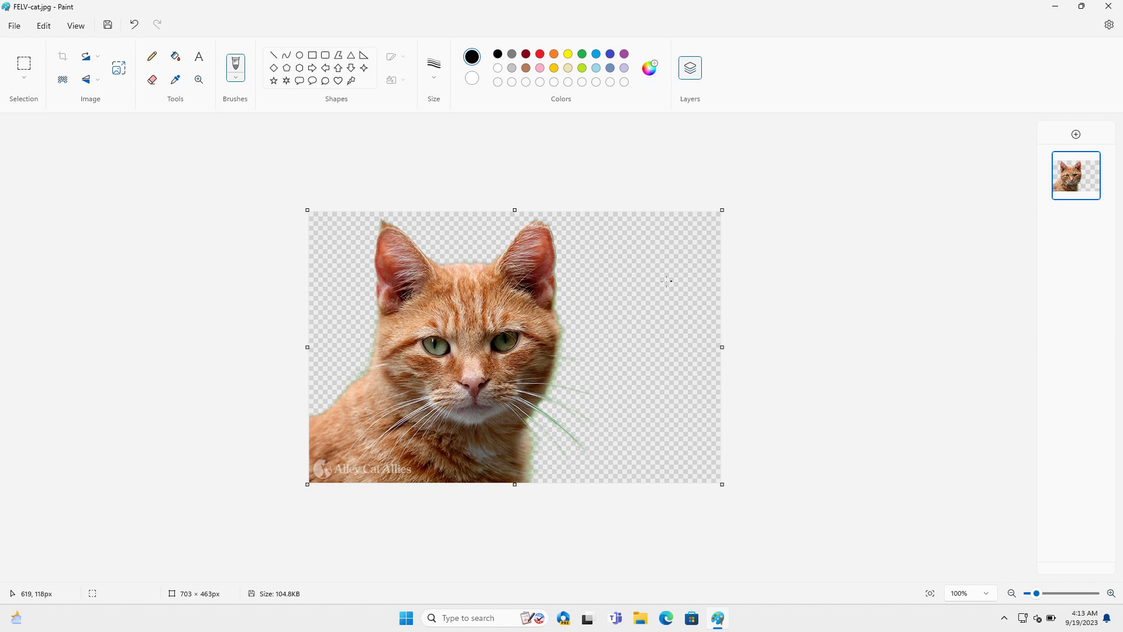
# Save the cut-out cat as a PNG picture named FELV-cat-02.png on the Desktop
pyautogui.click(14, 25)
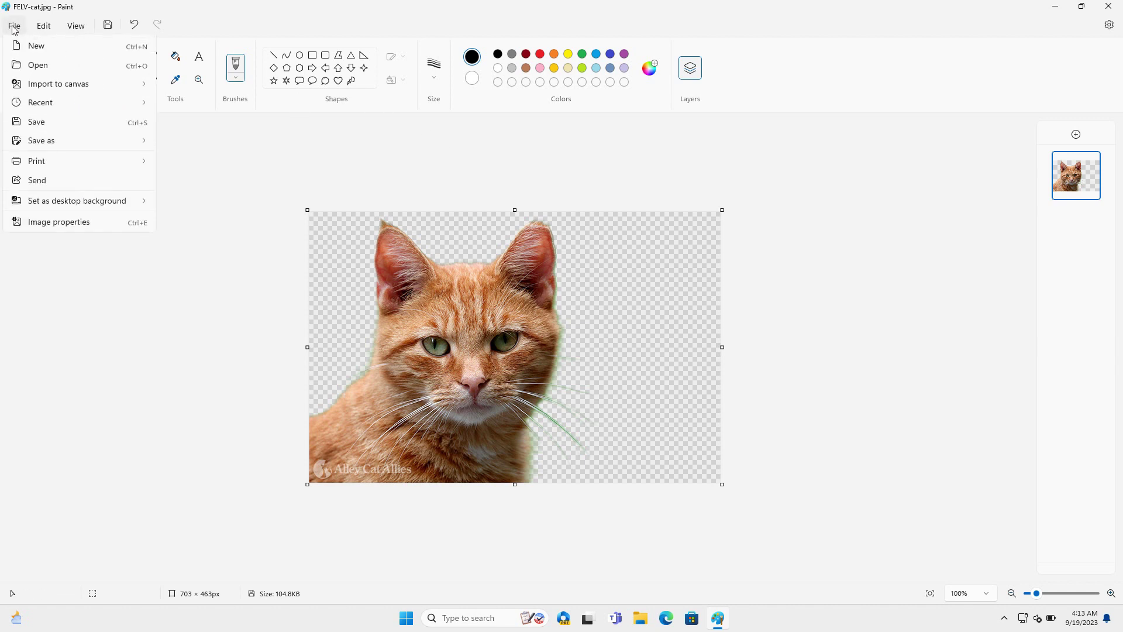
pyautogui.moveTo(69, 139)
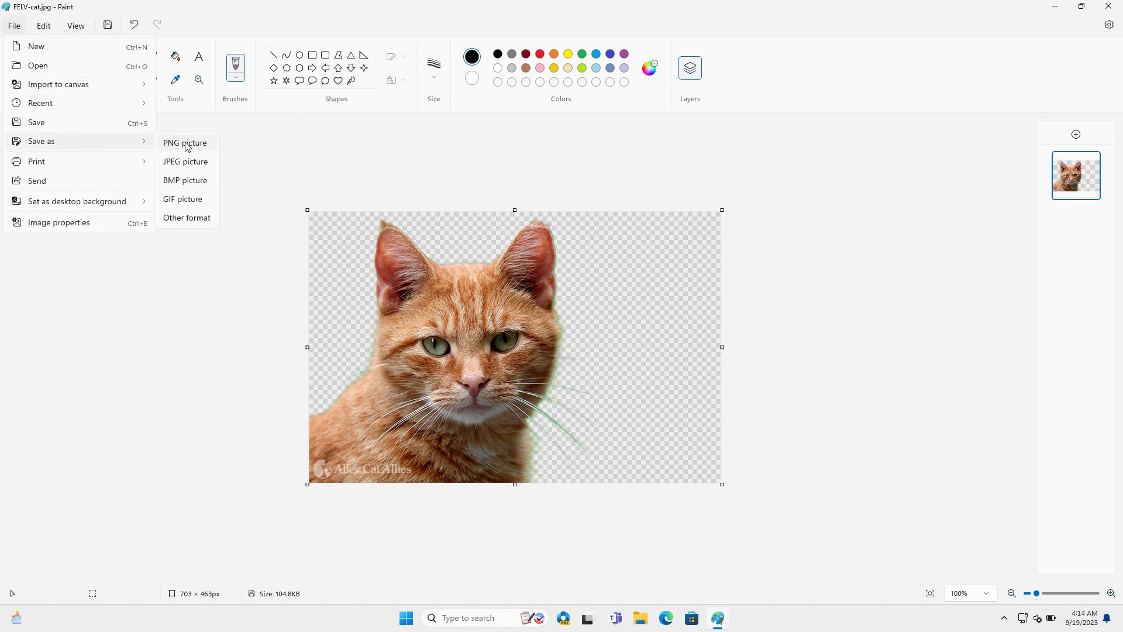
pyautogui.click(187, 145)
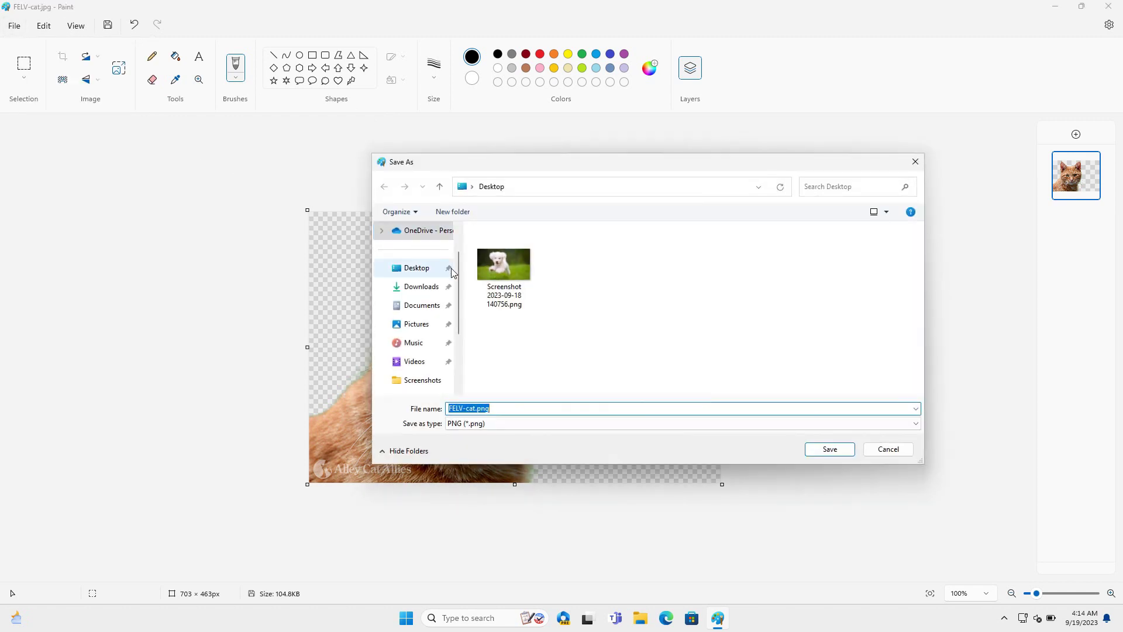
pyautogui.click(477, 409)
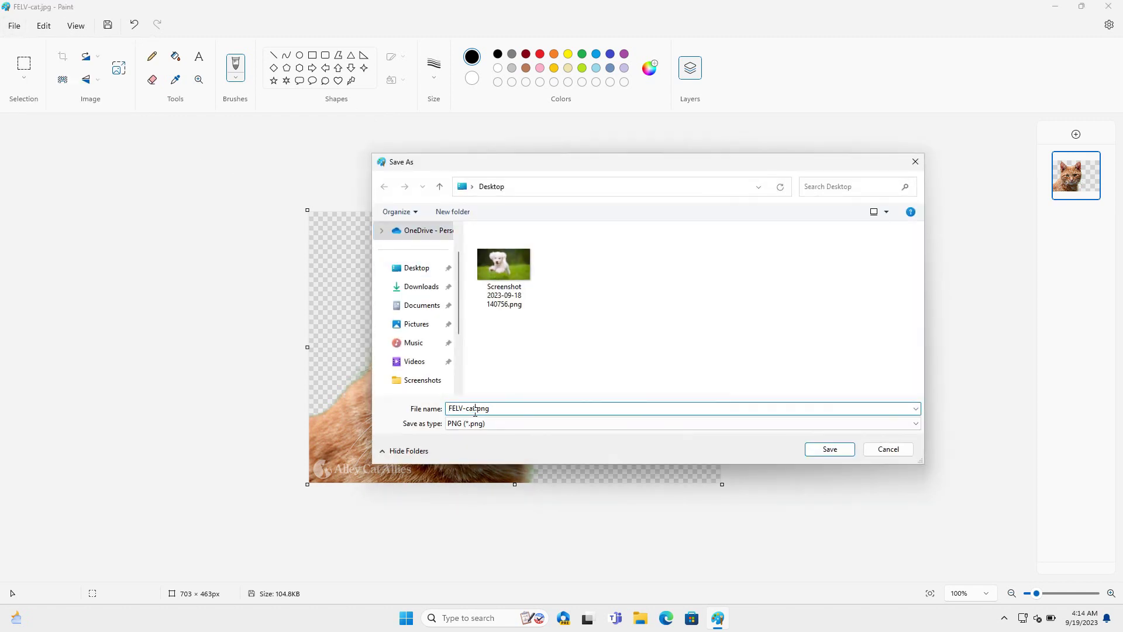
pyautogui.write('-')
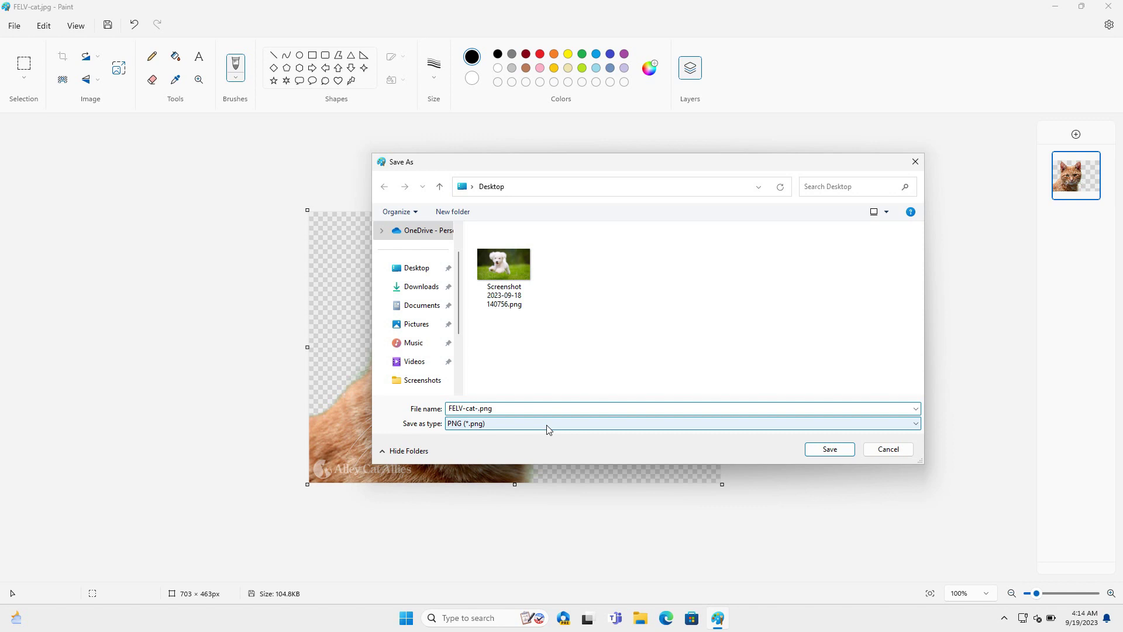
pyautogui.write('02')
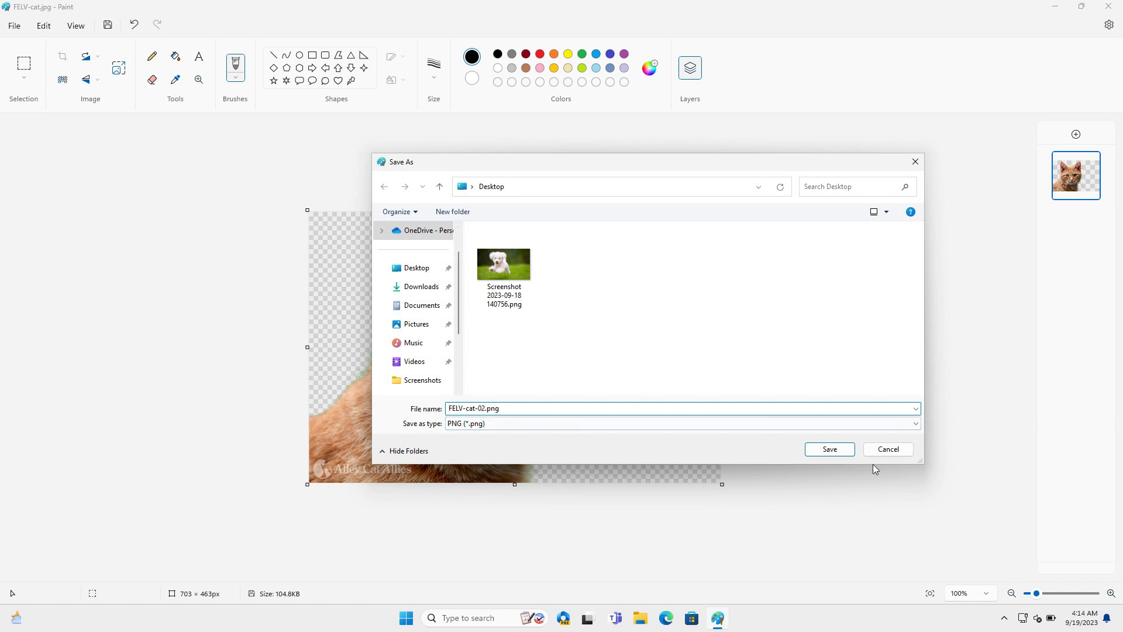
pyautogui.click(831, 450)
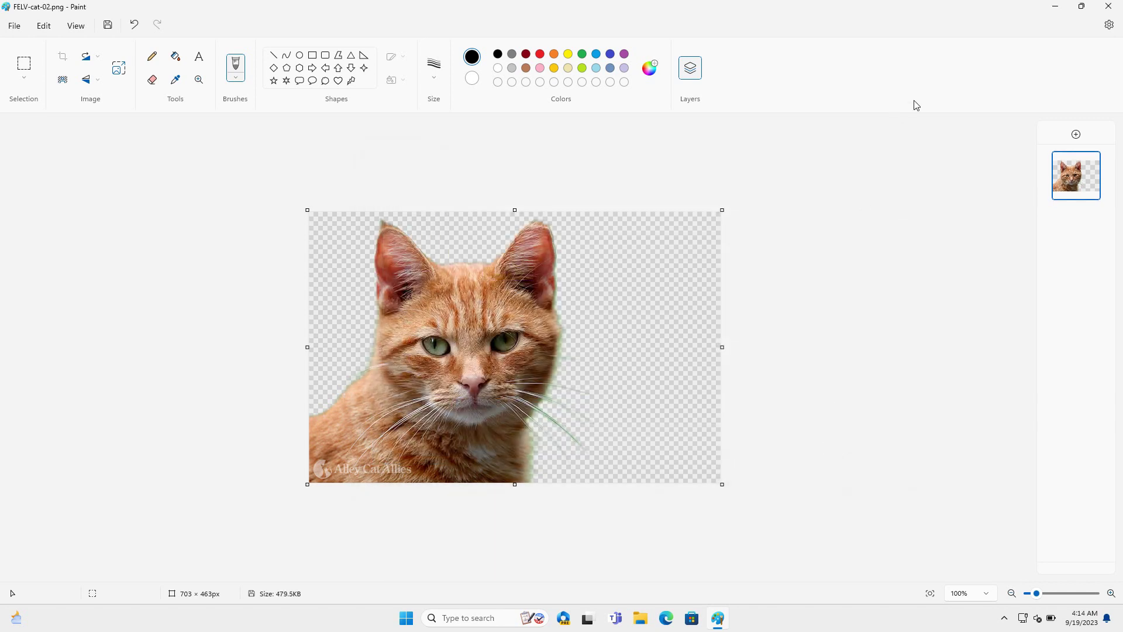
# View the saved FELV-cat-02.png from the desktop in the photo viewer, close it and return to Paint
pyautogui.click(1055, 7)
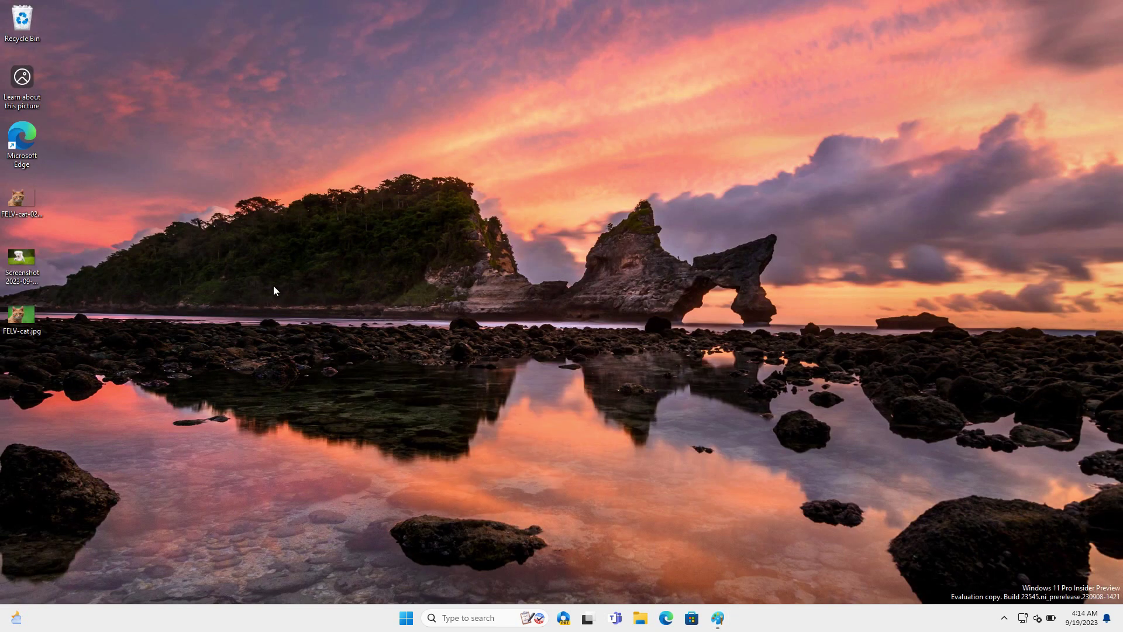
pyautogui.doubleClick(22, 199)
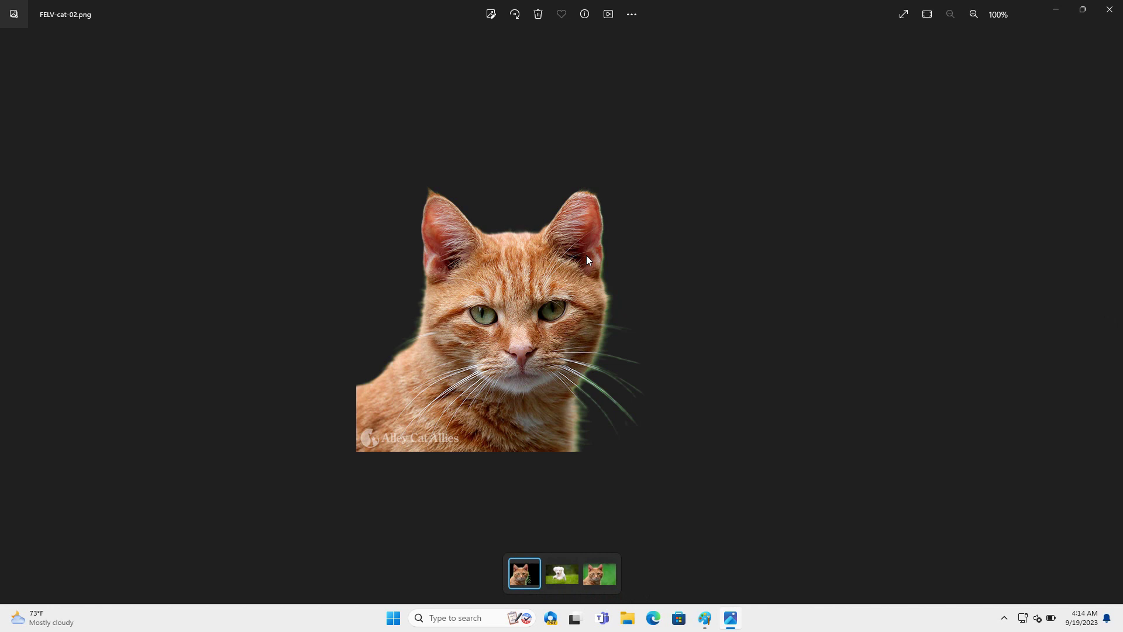
pyautogui.click(1108, 9)
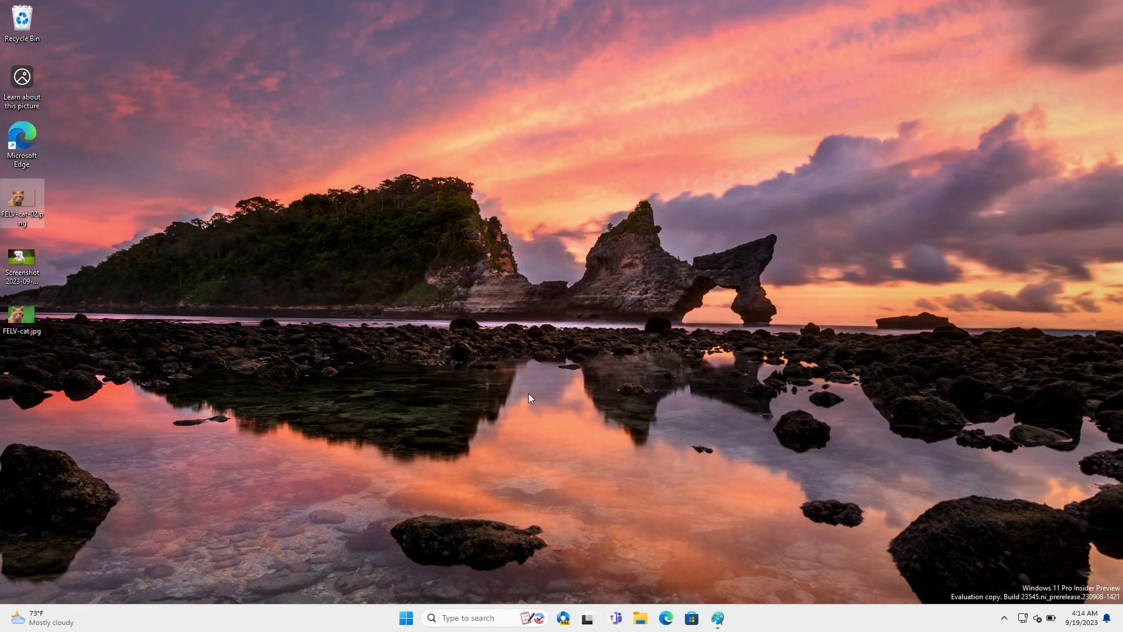
pyautogui.click(718, 617)
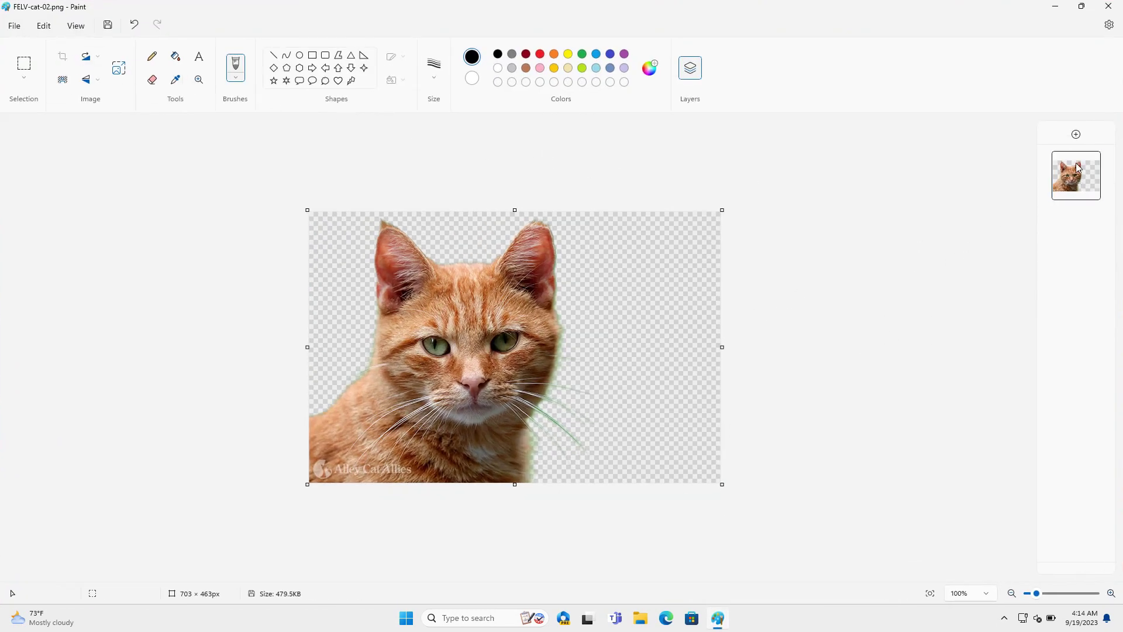
# Add a new layer above the cat and import Screenshot 2023-09-18 140756.png from the Desktop onto it
pyautogui.click(1076, 135)
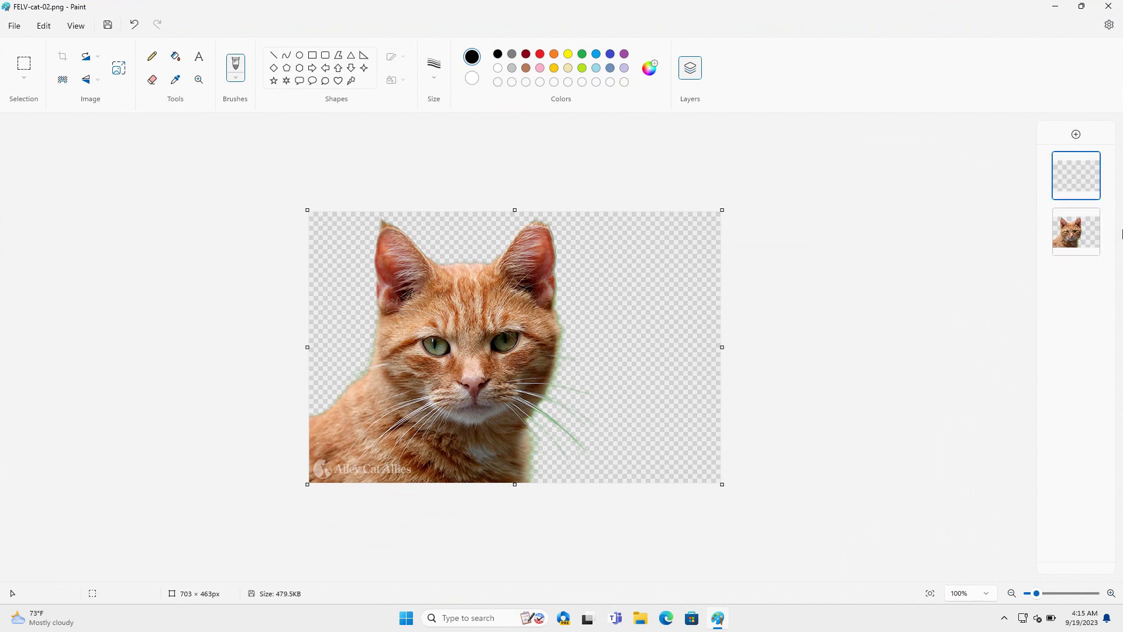
pyautogui.click(1096, 196)
pyautogui.click(14, 25)
pyautogui.moveTo(66, 85)
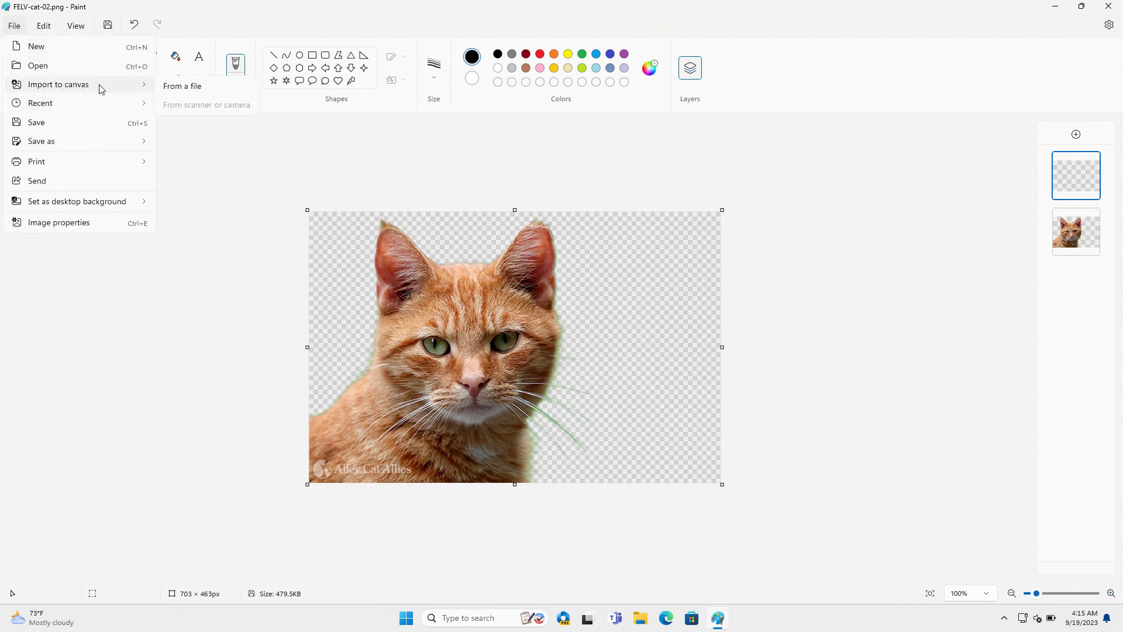
pyautogui.click(194, 89)
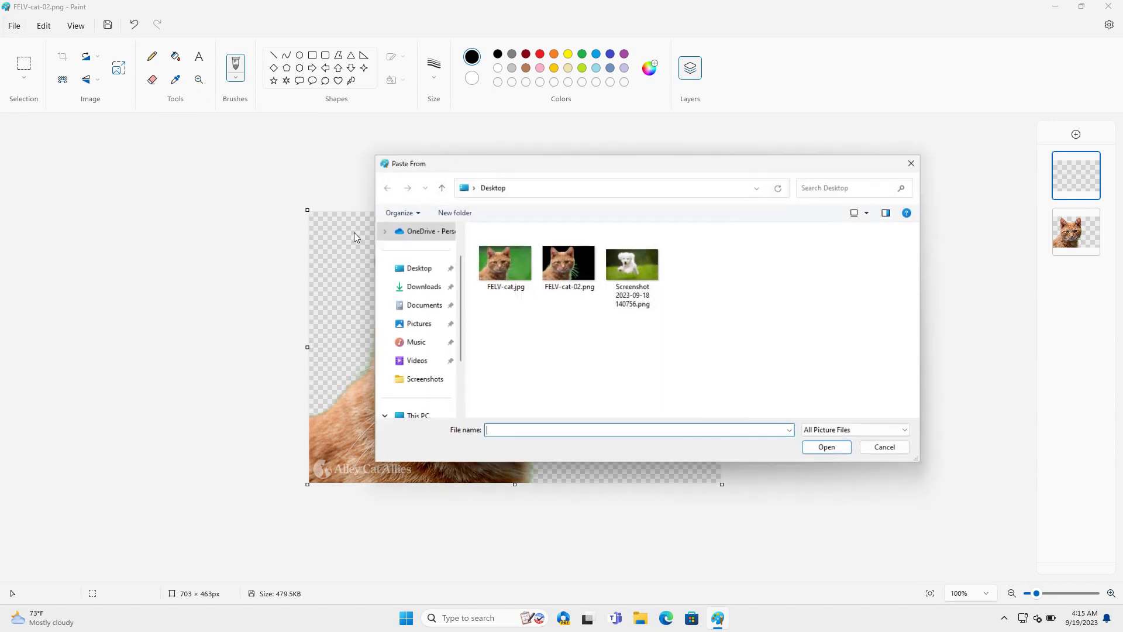
pyautogui.doubleClick(631, 275)
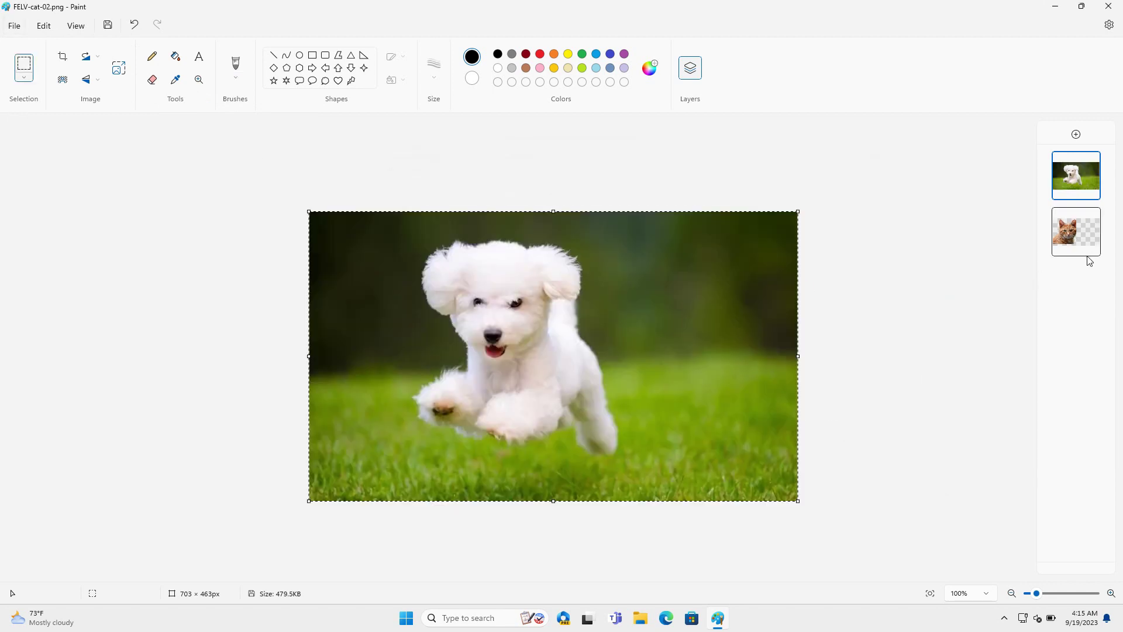
# Move the cat layer above the puppy layer and undo the last canvas edit
pyautogui.moveTo(1085, 250); pyautogui.dragTo(1085, 183)
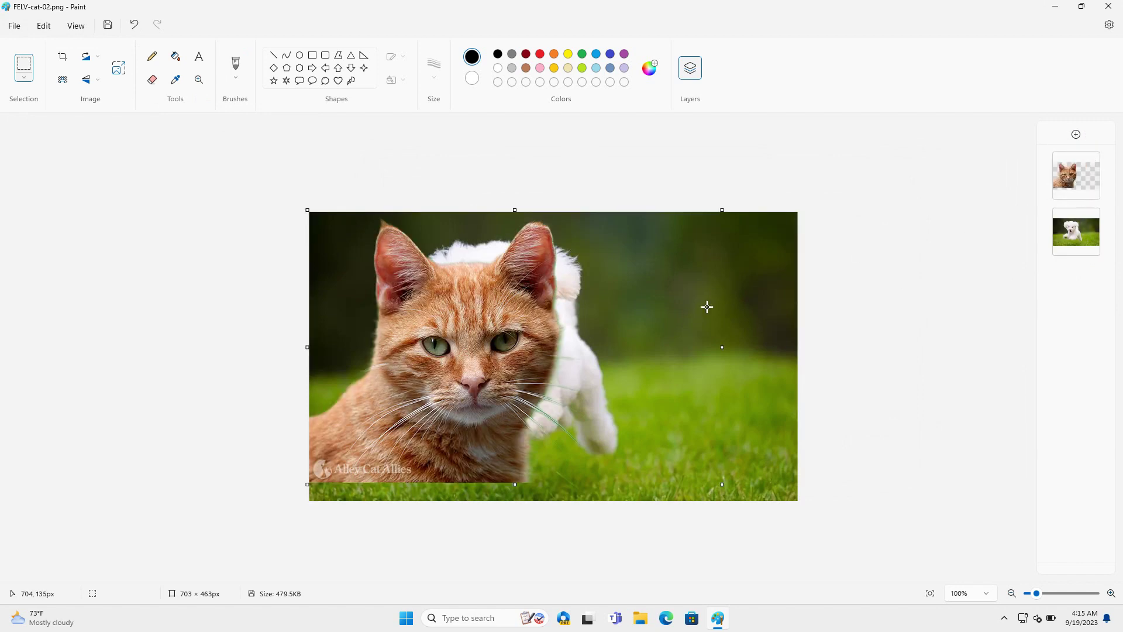
pyautogui.hotkey('ctrl', 'z')
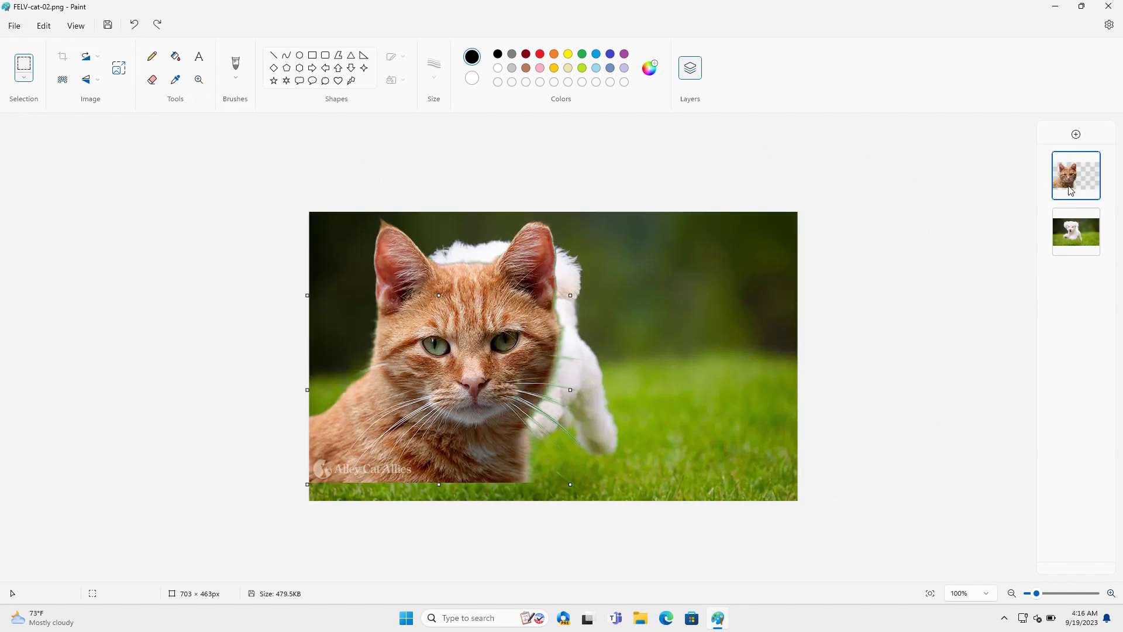
# Select the cat with a rectangular selection about 537 × 492 px and move it horizontally to the right across the puppy photo
pyautogui.click(30, 82)
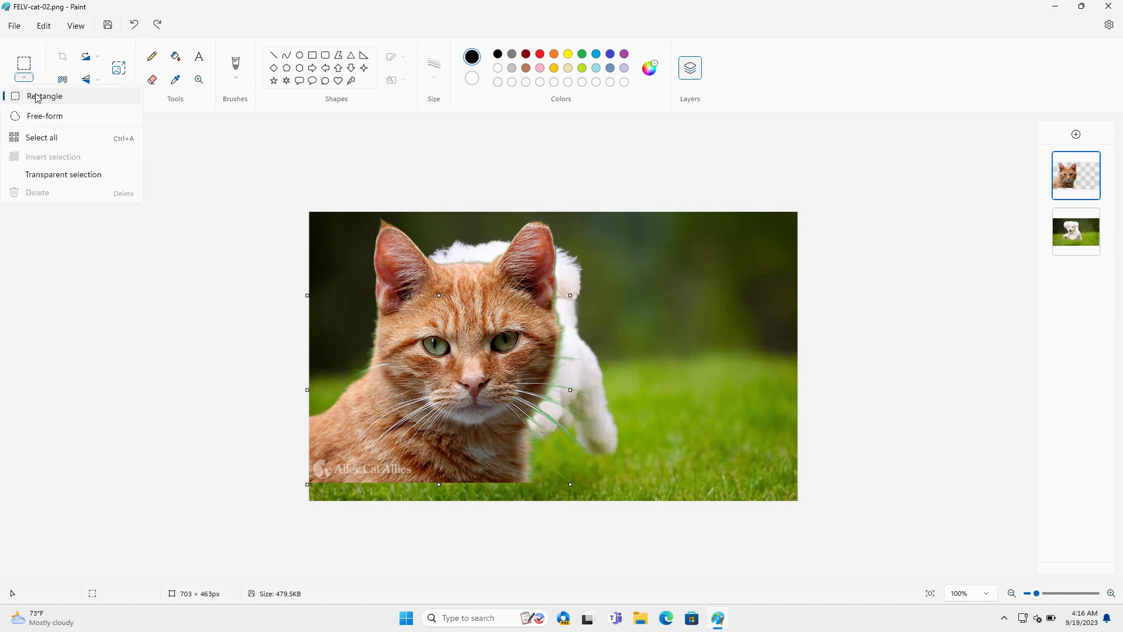
pyautogui.click(39, 97)
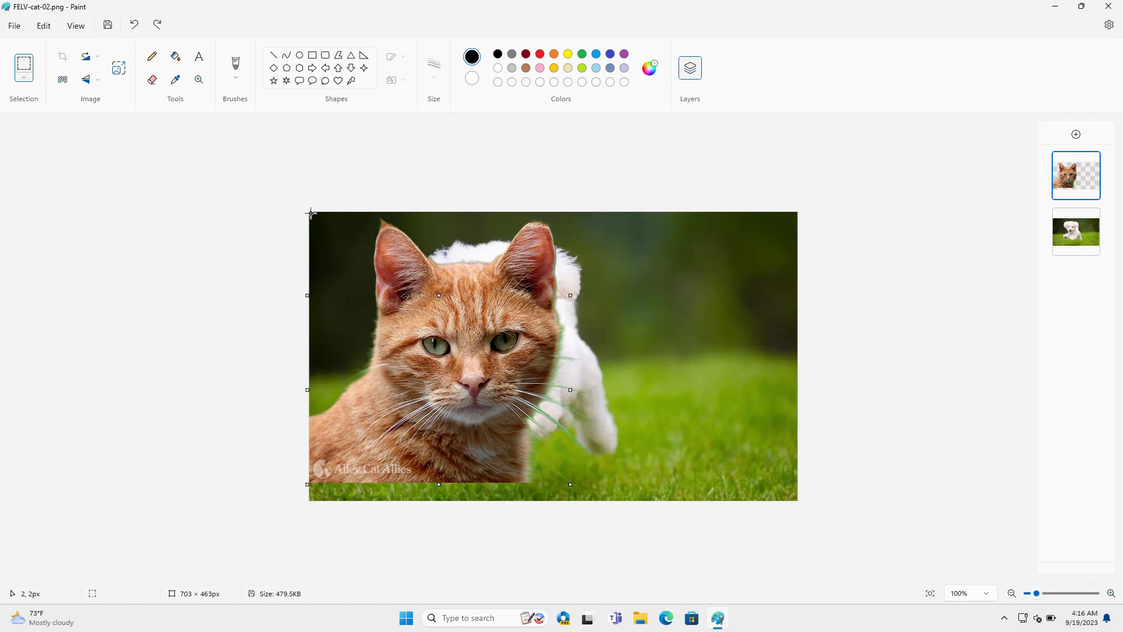
pyautogui.moveTo(311, 214); pyautogui.dragTo(623, 513)
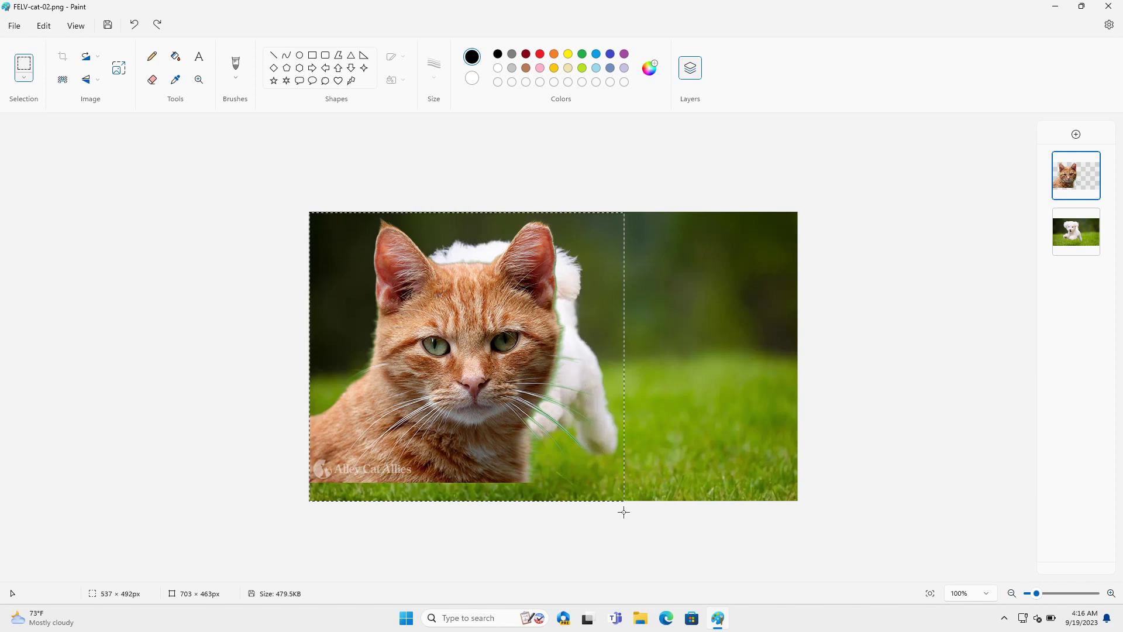
pyautogui.press('Right')
pyautogui.press('Right')
pyautogui.press('Right')
pyautogui.press('Right')
pyautogui.press('Right')
pyautogui.press('Right')
pyautogui.press('Right')
pyautogui.press('Right')
pyautogui.press('Right')
pyautogui.press('Right')
pyautogui.press('Right')
pyautogui.press('Right')
pyautogui.press('Right')
pyautogui.press('Right')
pyautogui.press('Right')
pyautogui.press('Right')
pyautogui.press('Right')
pyautogui.press('Right')
pyautogui.press('Right')
pyautogui.press('Right')
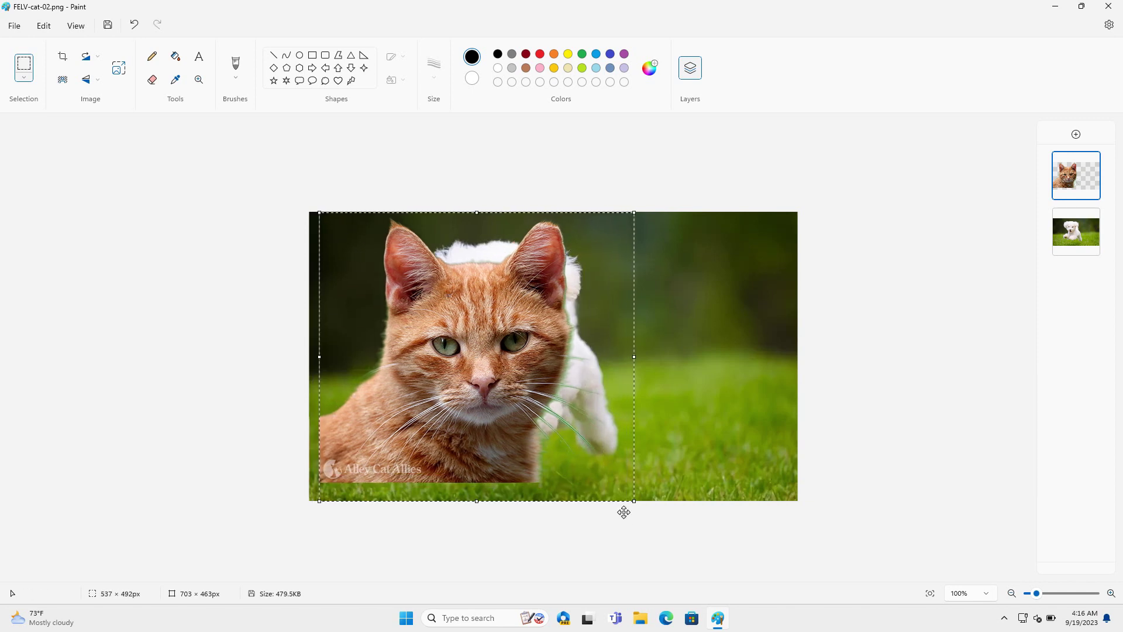
pyautogui.press('Right')
pyautogui.press('Right')
pyautogui.press('Right')
pyautogui.press('Right')
pyautogui.press('Right')
pyautogui.press('Right')
pyautogui.press('Right')
pyautogui.press('Right')
pyautogui.press('Right')
pyautogui.press('Right')
pyautogui.press('Right')
pyautogui.press('Right')
pyautogui.press('Right')
pyautogui.press('Right')
pyautogui.press('Right')
pyautogui.press('Right')
pyautogui.press('Right')
pyautogui.press('Right')
pyautogui.press('Right')
pyautogui.press('Right')
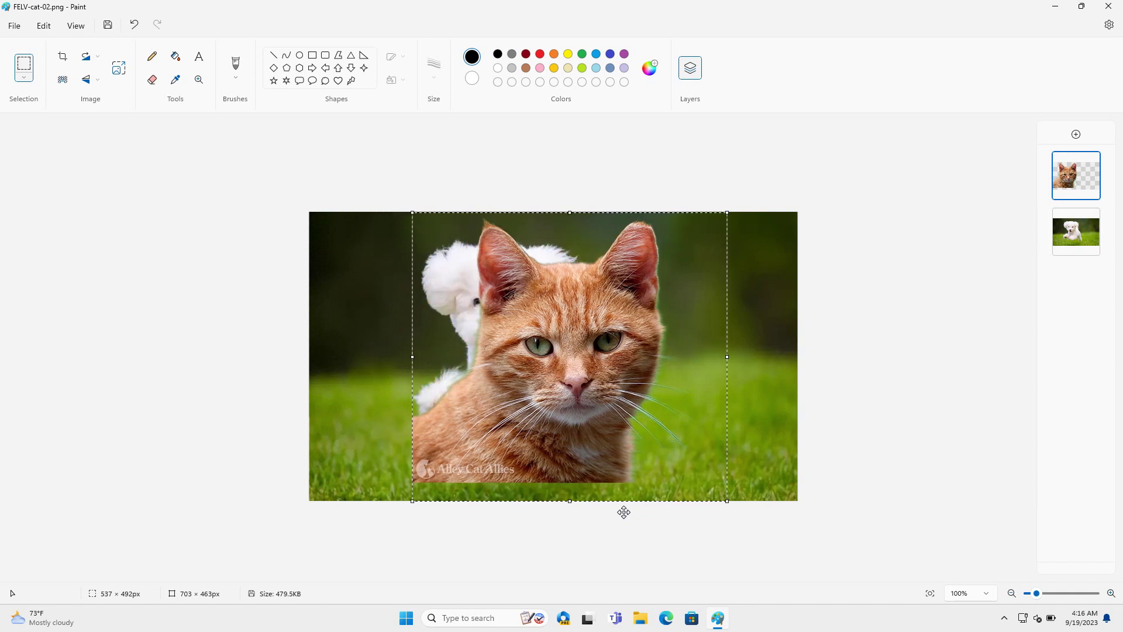
# Resize the selected cat to 50 percent horizontally and vertically, and place it in front of the puppy's body
pyautogui.click(120, 70)
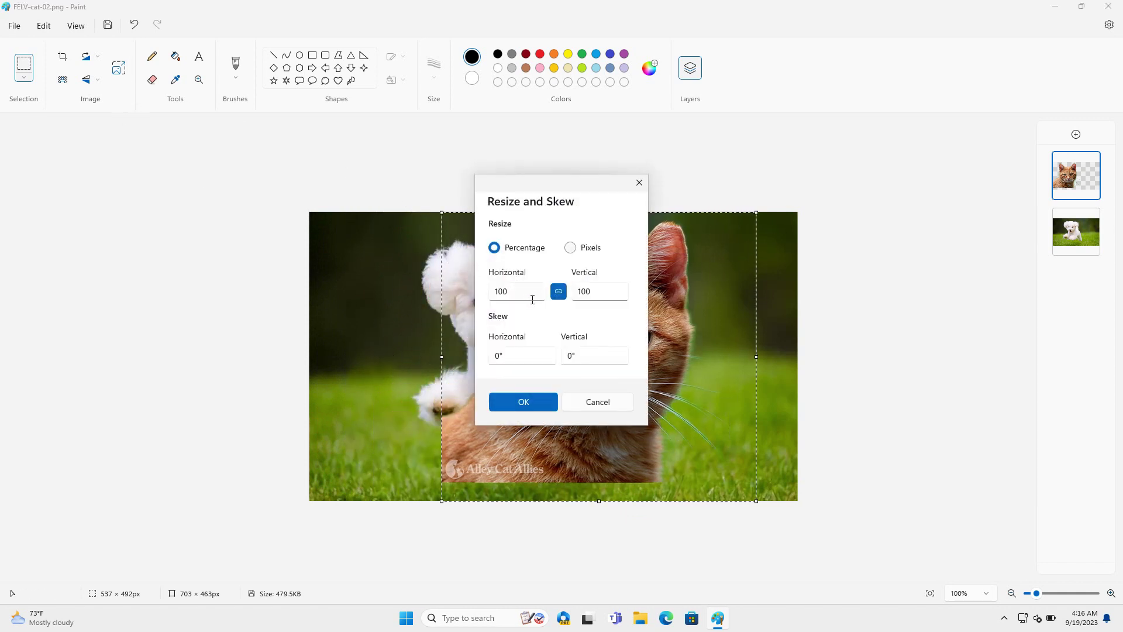
pyautogui.moveTo(533, 187); pyautogui.dragTo(603, 186)
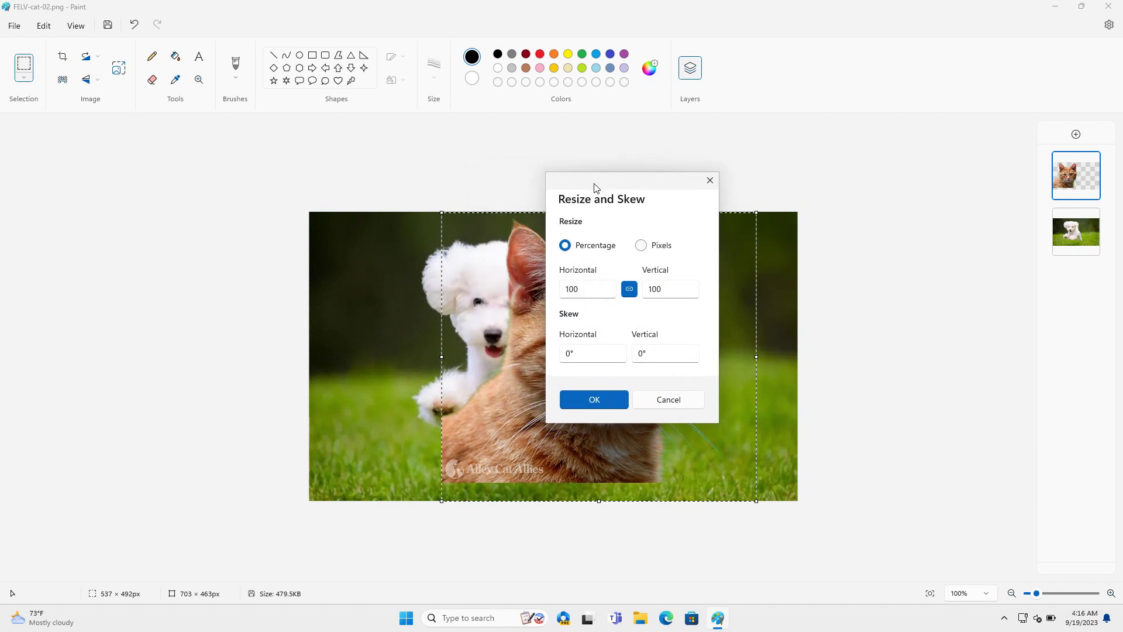
pyautogui.click(590, 287)
pyautogui.press('Delete')
pyautogui.press('Delete')
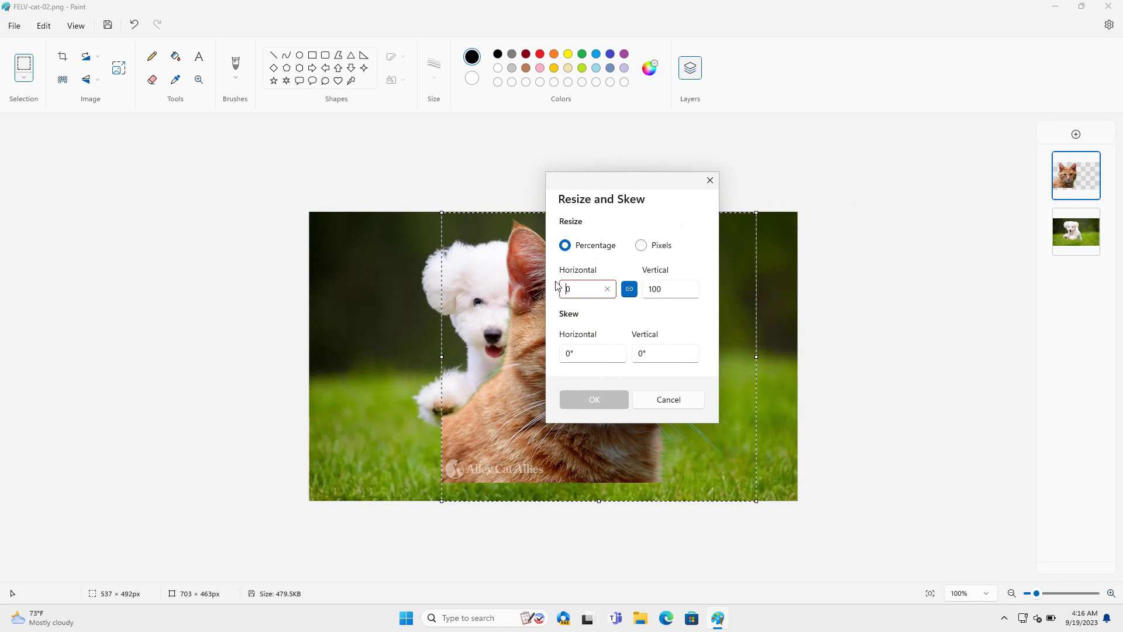
pyautogui.write('5')
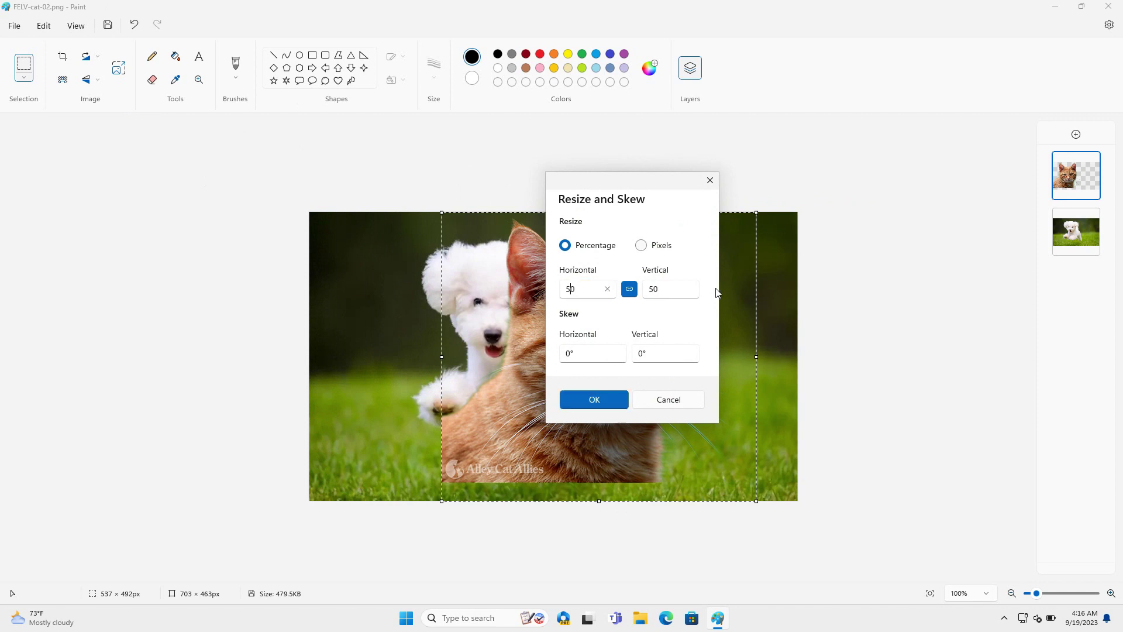
pyautogui.click(614, 398)
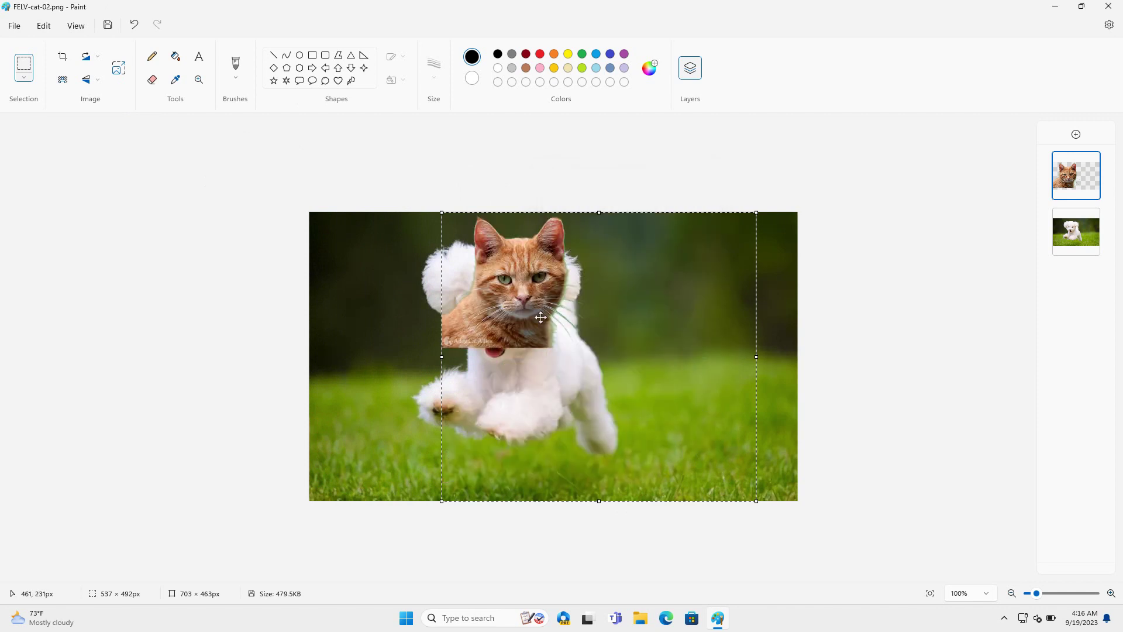
pyautogui.moveTo(519, 294); pyautogui.dragTo(531, 364)
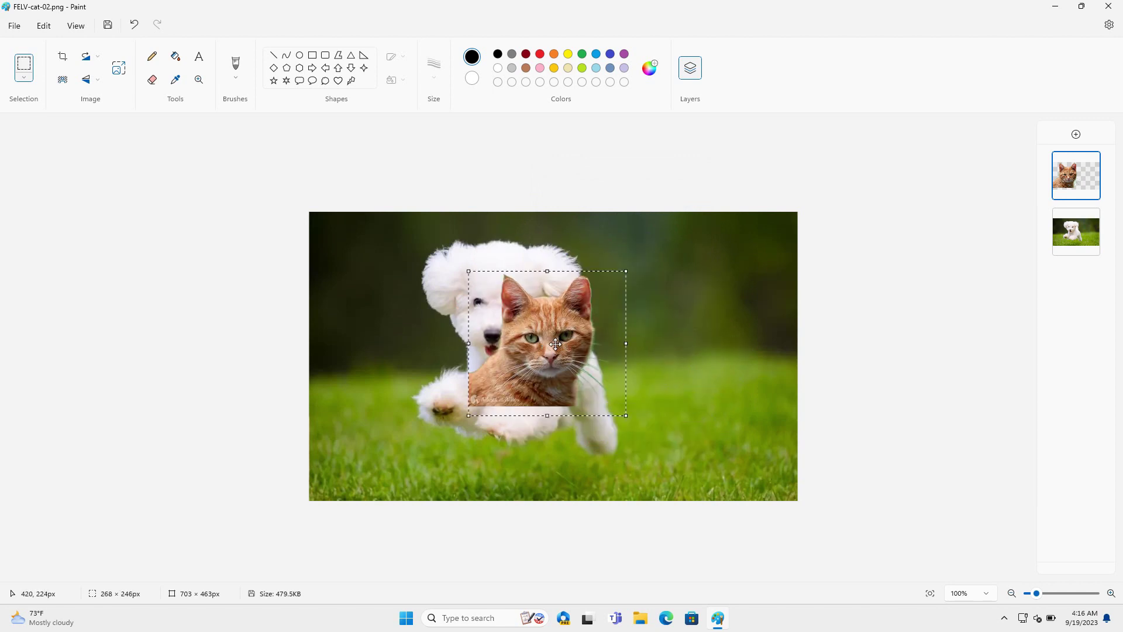
# Try to move the puppy layer above the cat layer
pyautogui.moveTo(1064, 237)
pyautogui.moveTo(1072, 234); pyautogui.dragTo(1082, 143)
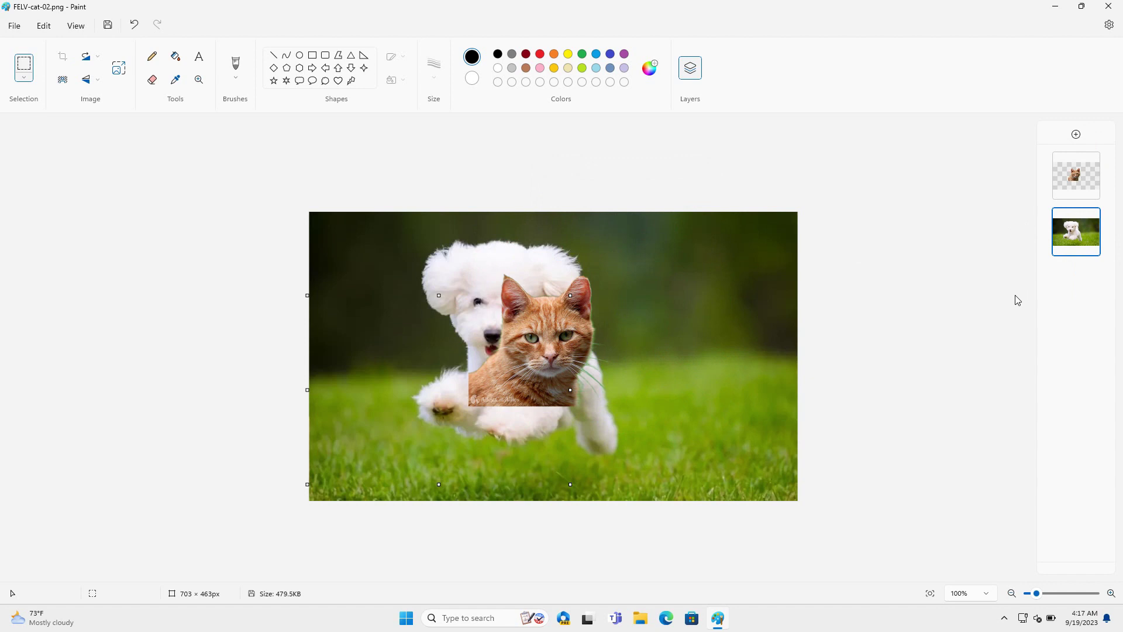